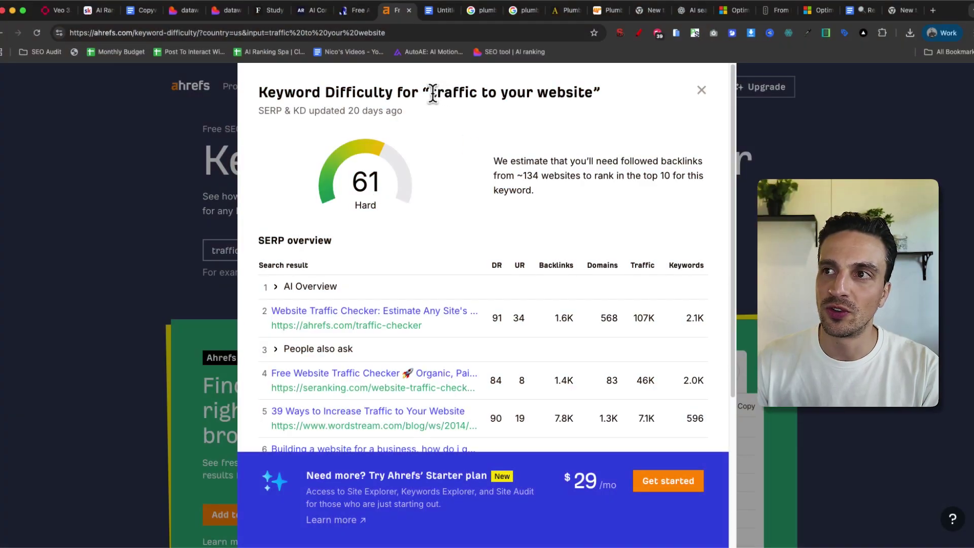
Select 'traffic to your website' in Ahrefs' difficulty report (61, Hard) and review the SERP overview
left_click_drag(433, 93, 604, 105)
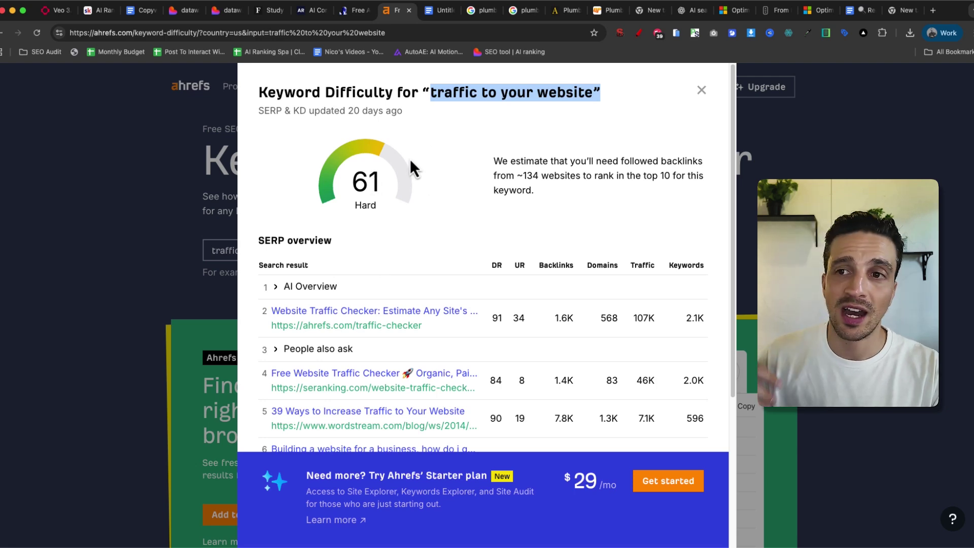
scroll(604, 231, "down", 5)
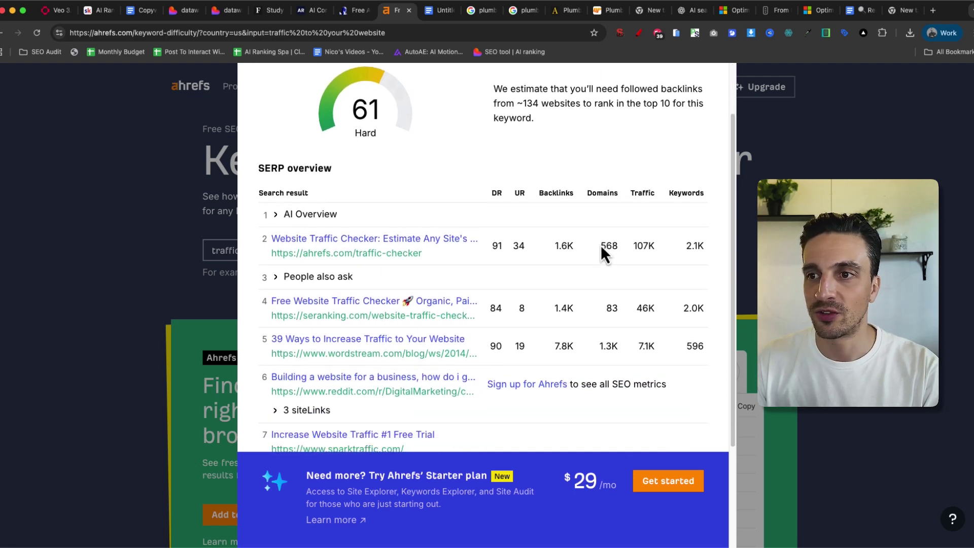
scroll(497, 286, "up", 5)
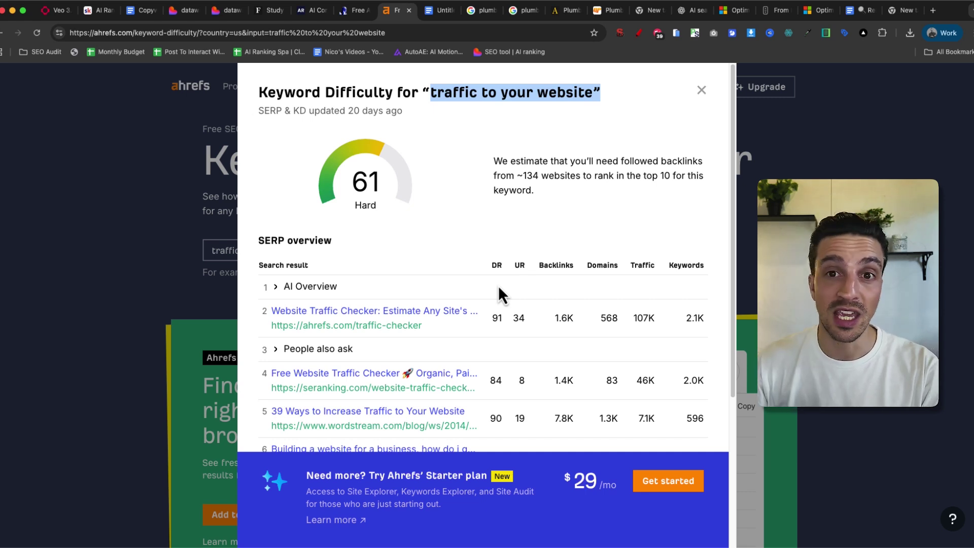
Run AnswerSocrates' PAA Extractor on 'traffic to your website' for the United States, in English
left_click(353, 16)
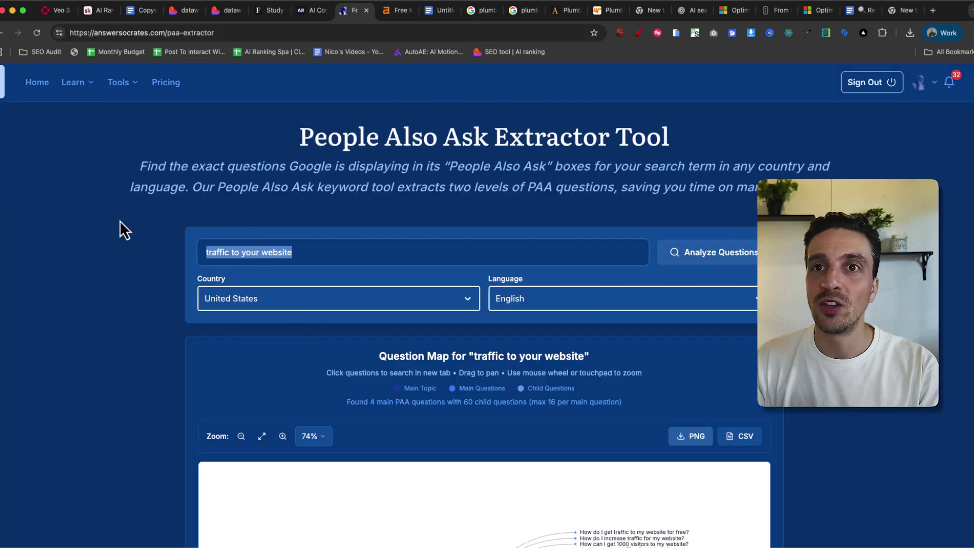
left_click(133, 84)
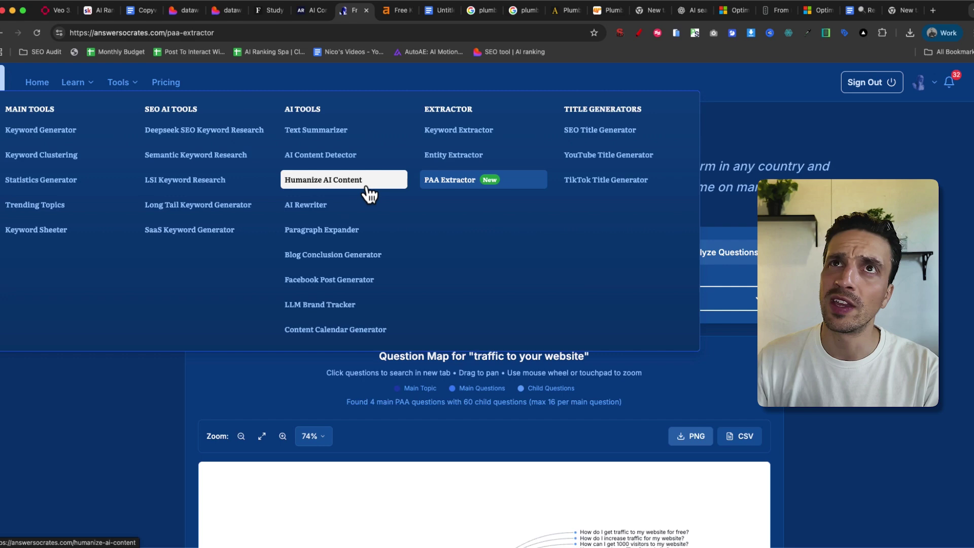
left_click(456, 181)
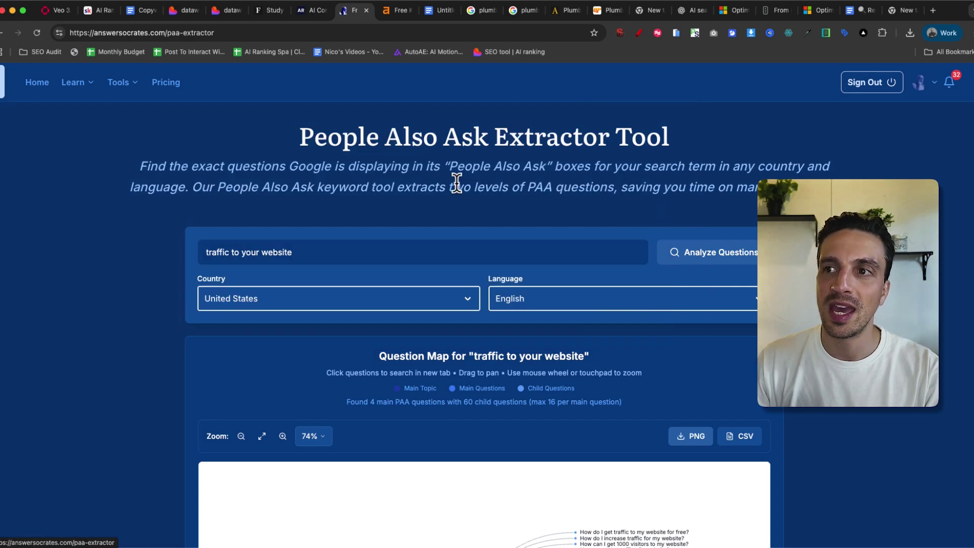
triple_click(392, 254)
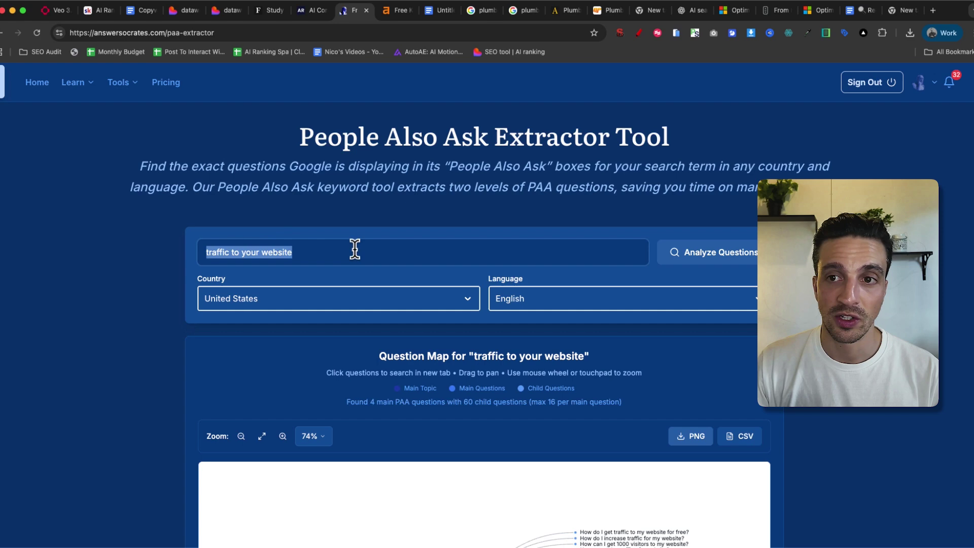
left_click(716, 258)
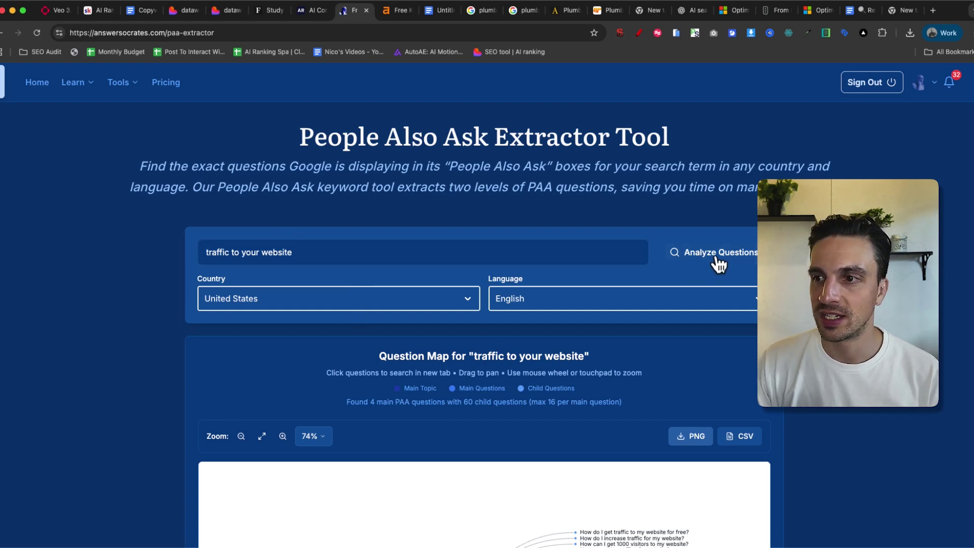
Pan around the question map to inspect the related traffic questions under each parent node
scroll(722, 271, "down", 8)
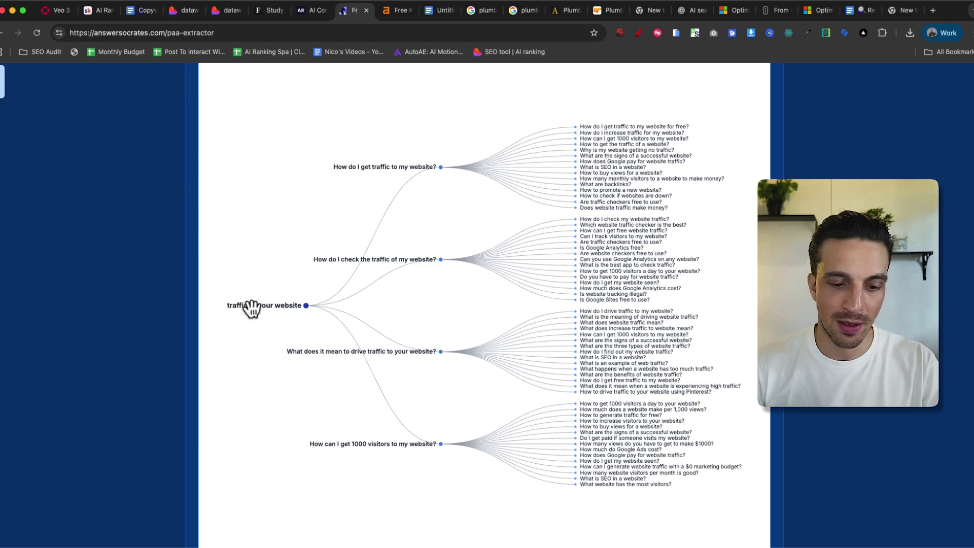
scroll(251, 307, "up", 5)
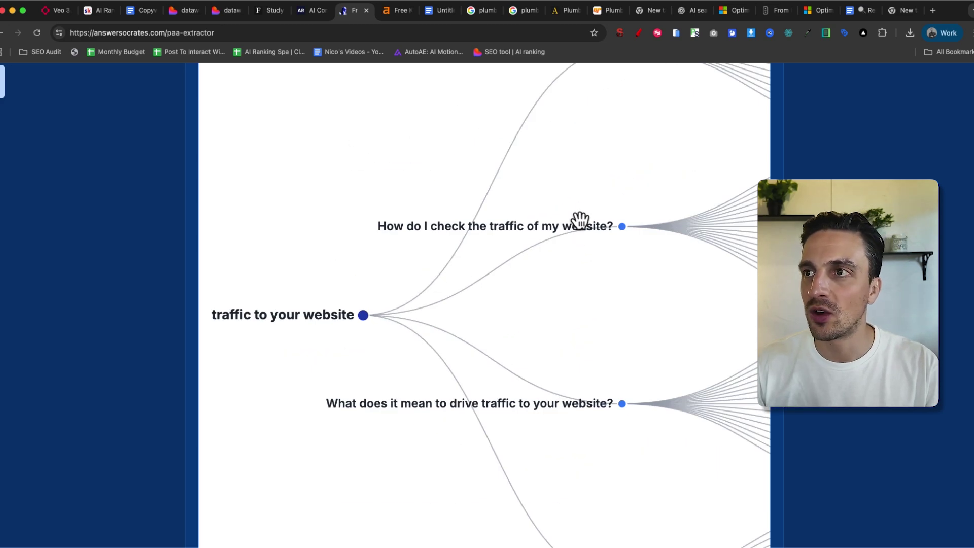
left_click_drag(580, 219, 491, 365)
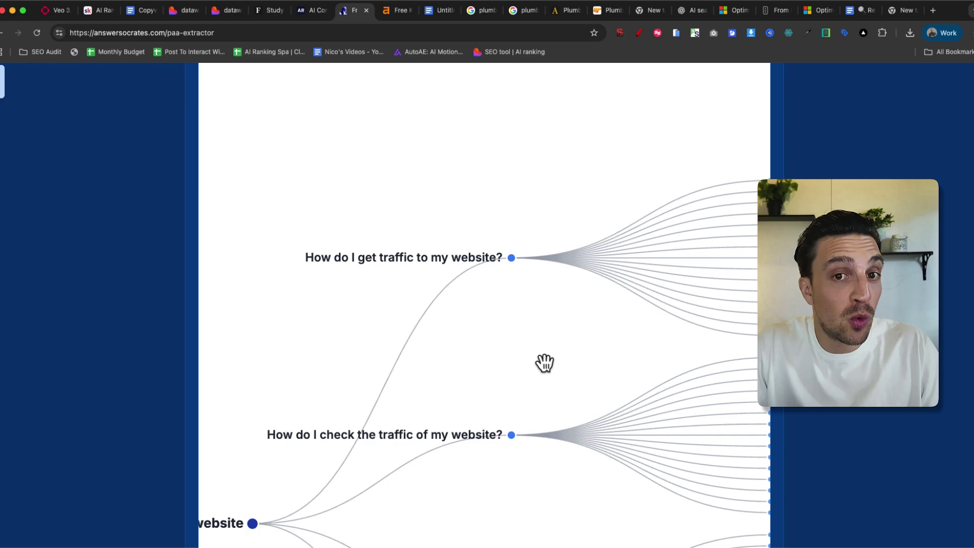
left_click_drag(617, 349, 410, 354)
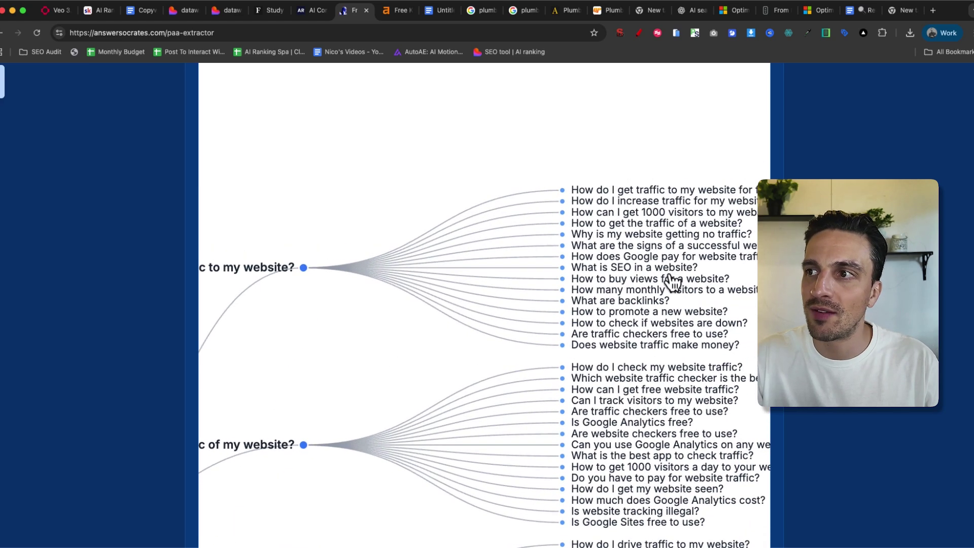
left_click_drag(617, 174, 524, 187)
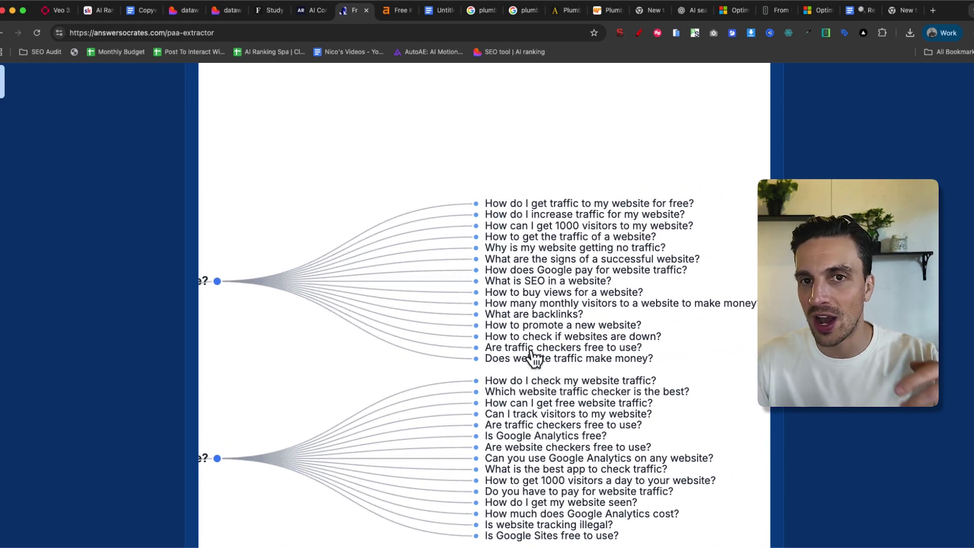
left_click_drag(371, 402, 630, 267)
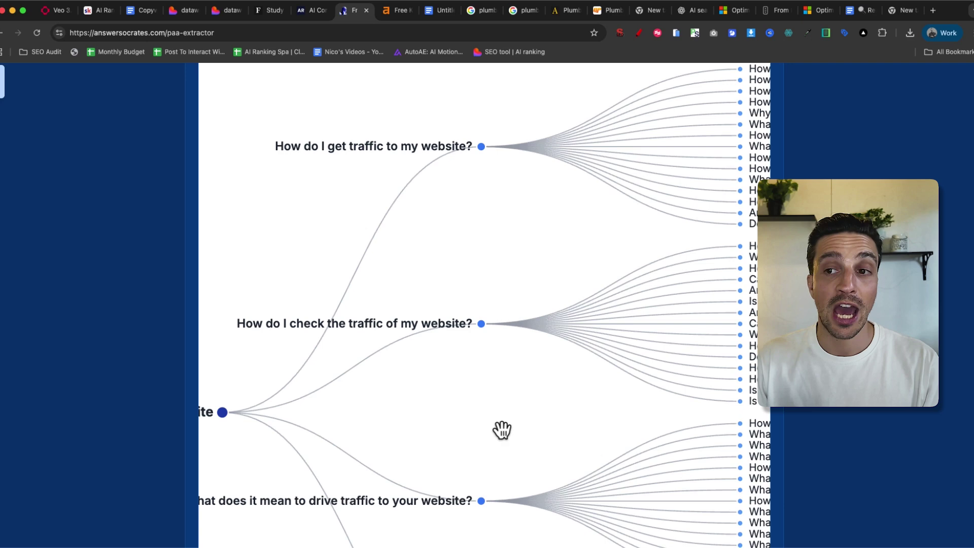
left_click_drag(570, 430, 348, 383)
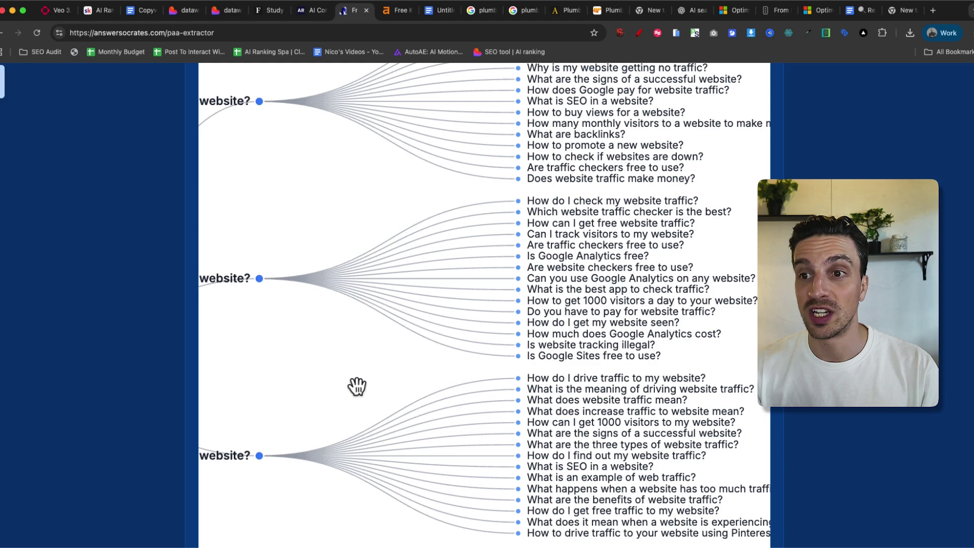
scroll(515, 235, "down", 5)
scroll(591, 193, "up", 8)
scroll(568, 311, "down", 3)
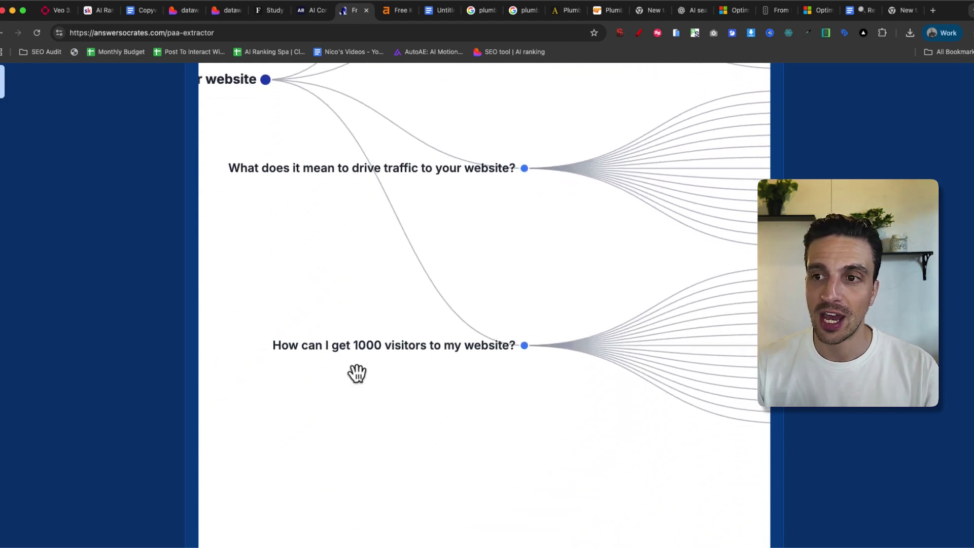
left_click_drag(528, 285, 208, 274)
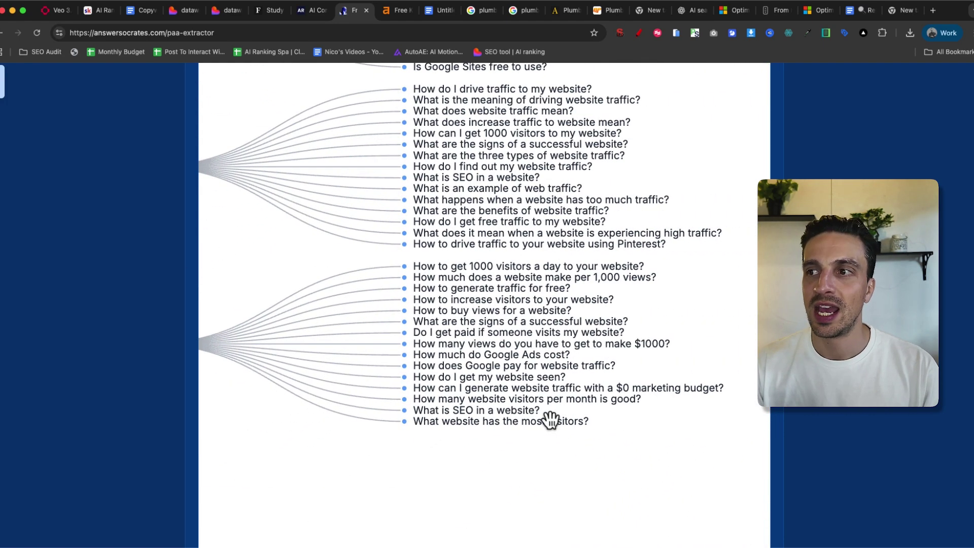
left_click_drag(299, 267, 565, 435)
left_click_drag(452, 258, 699, 248)
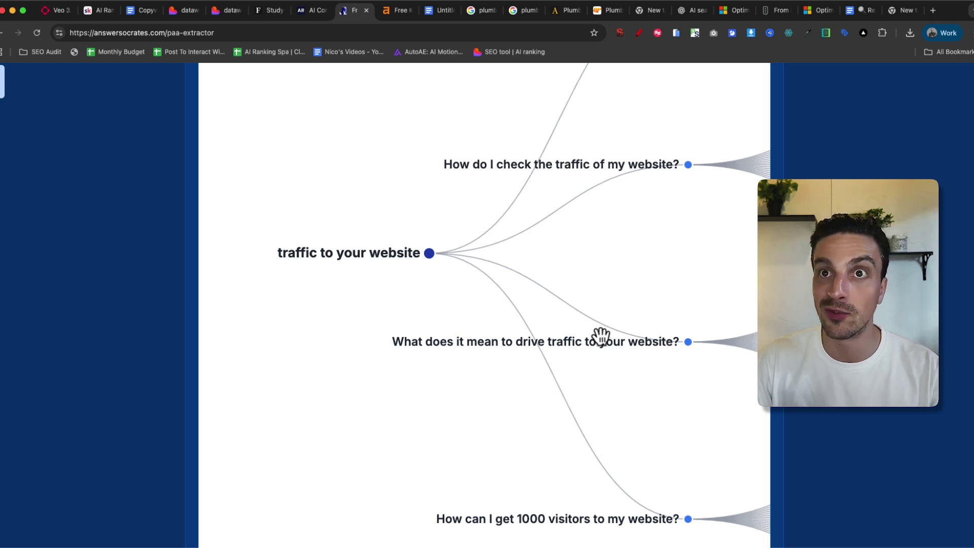
Download the 'traffic to your website' question map as a PNG image
scroll(533, 257, "down", 3)
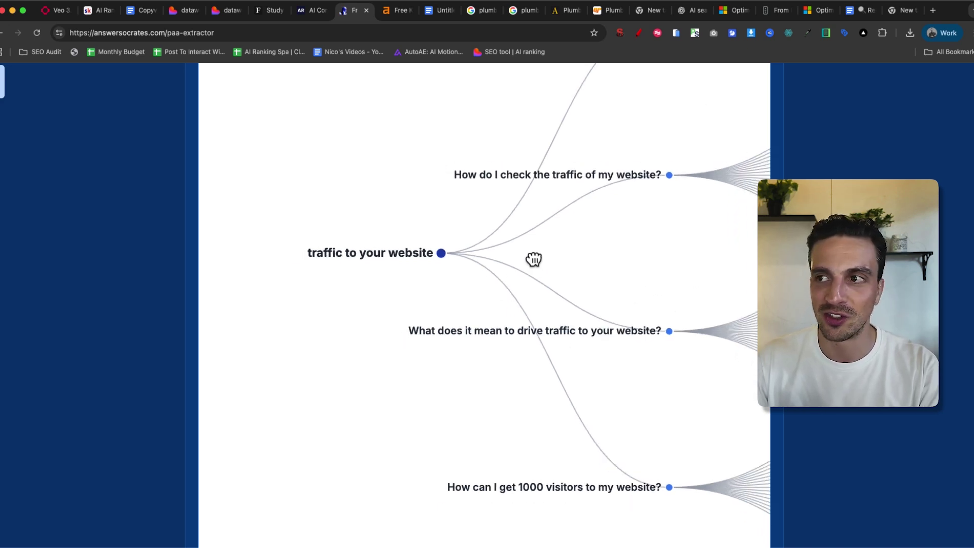
scroll(650, 248, "down", 2)
left_click_drag(650, 248, 548, 311)
scroll(561, 148, "down", 3)
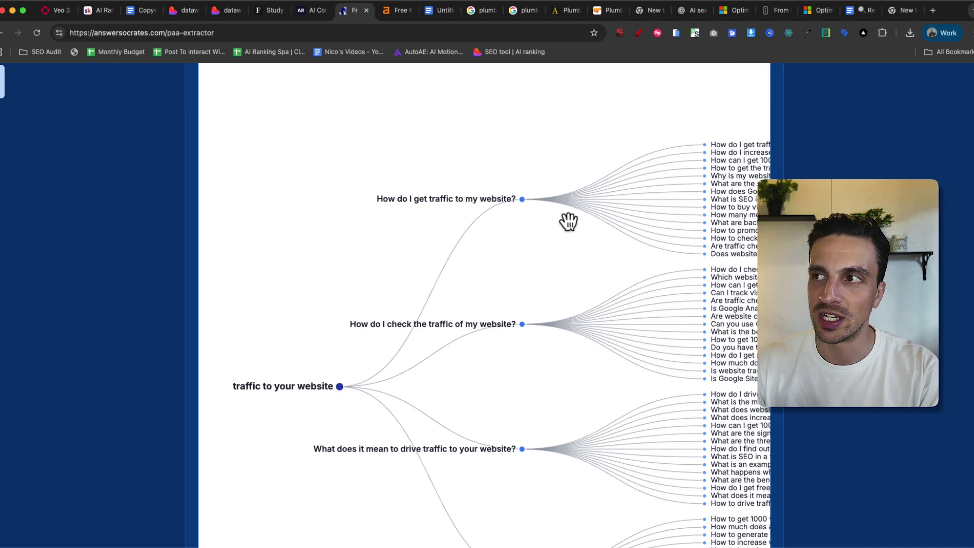
scroll(615, 241, "up", 6)
scroll(717, 378, "up", 4)
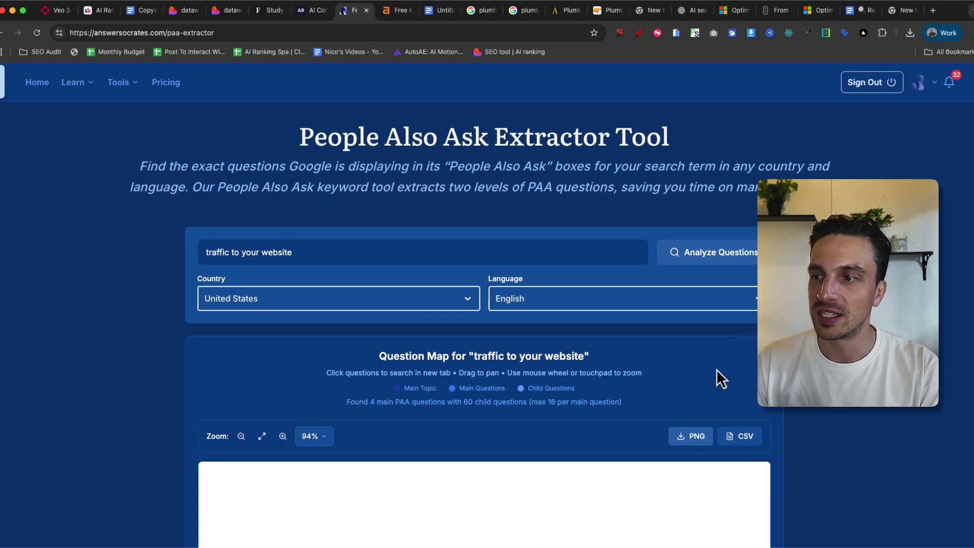
left_click(689, 439)
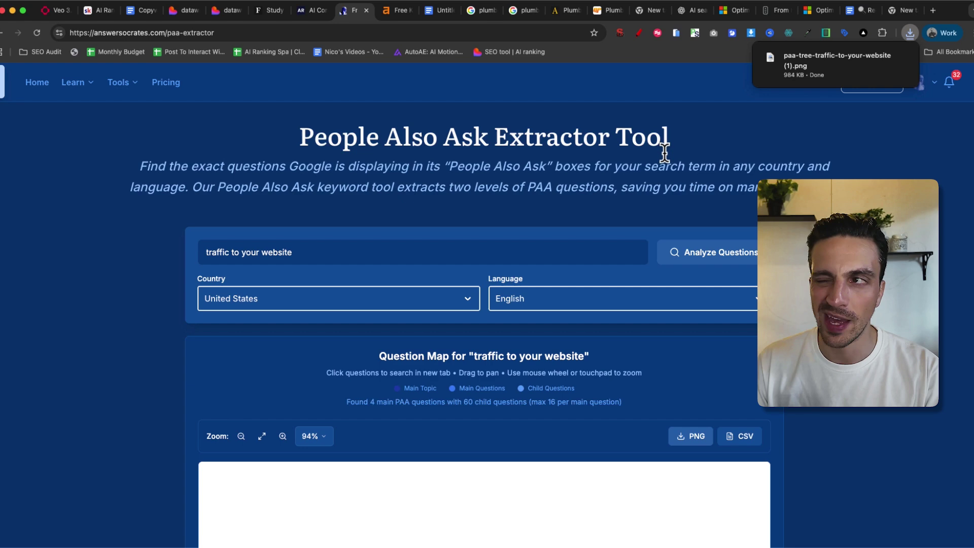
Load ChatGPT in the empty new browser tab
left_click(900, 11)
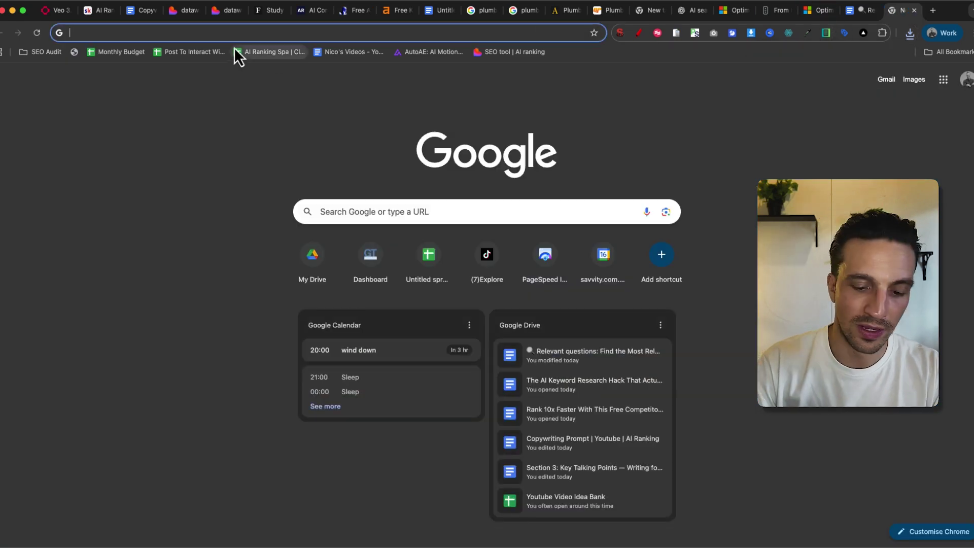
type("chat")
key("Return")
Select the 'Find the Most Relevant Questions from a CSV' prompt in Google Docs, through Suggested Blog Focus
left_click(869, 9)
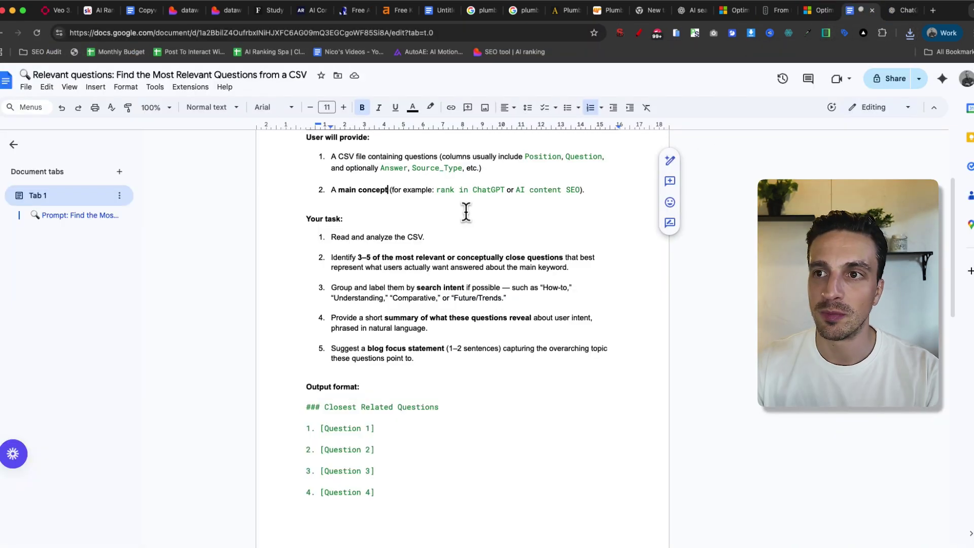
scroll(446, 226, "up", 4)
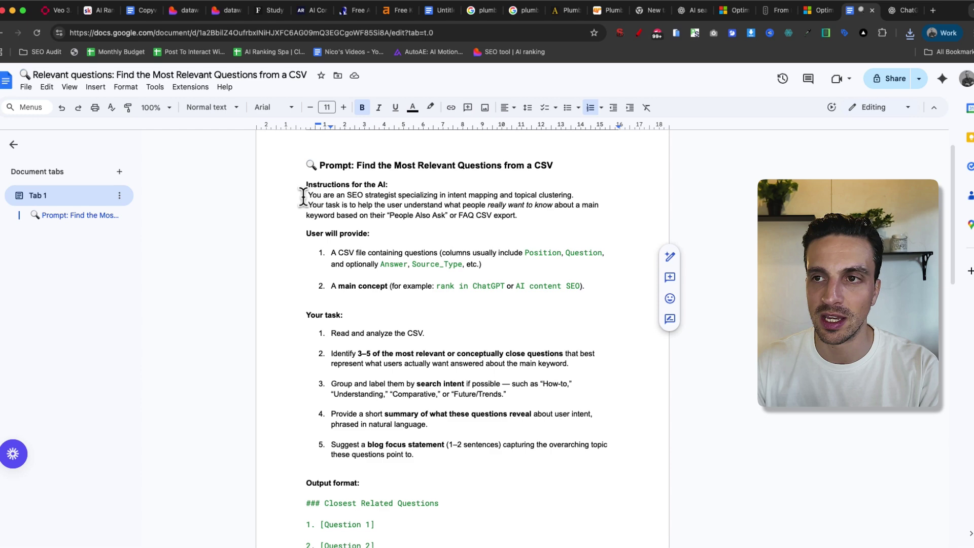
left_click_drag(303, 196, 496, 479)
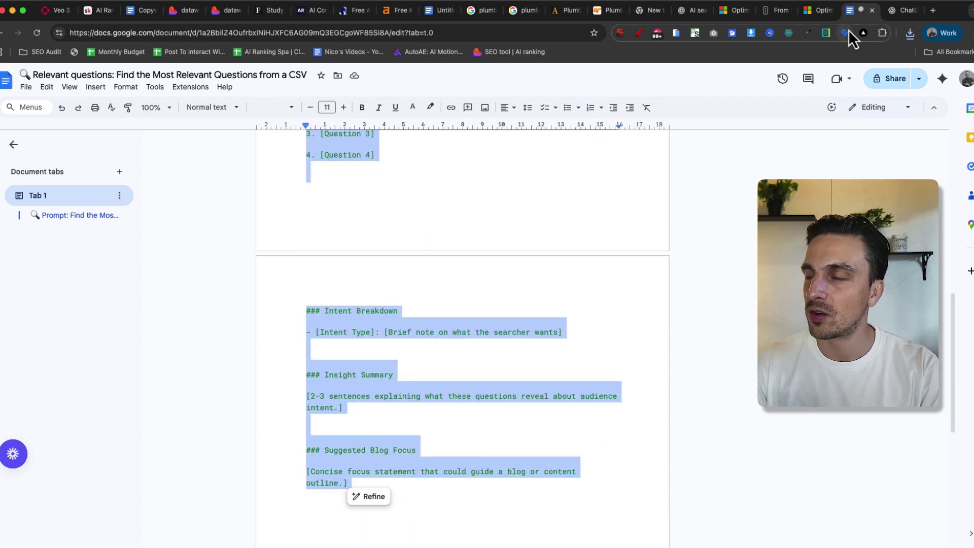
Paste the SEO intent-mapping prompt into a new ChatGPT message
left_click(892, 13)
key("super+v")
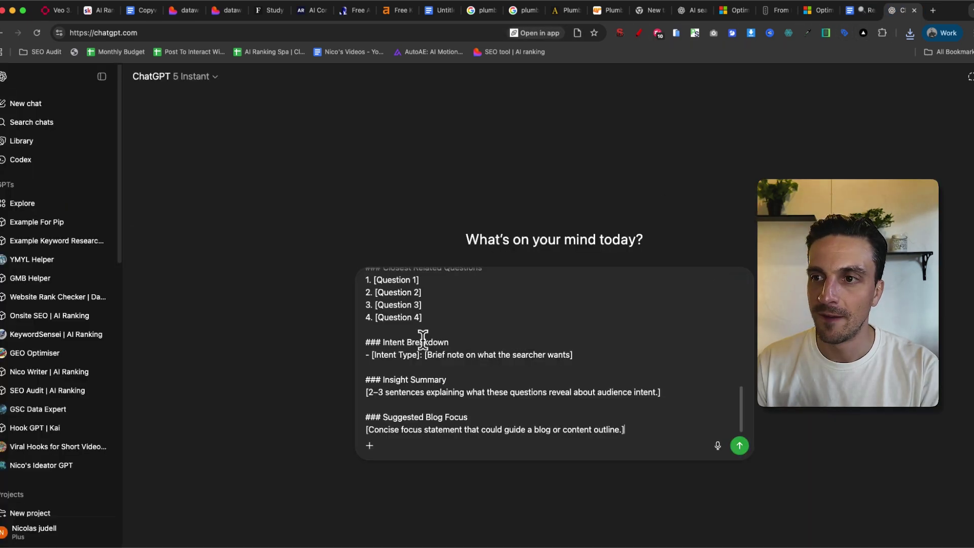
scroll(419, 332, "up", 5)
scroll(420, 332, "up", 2)
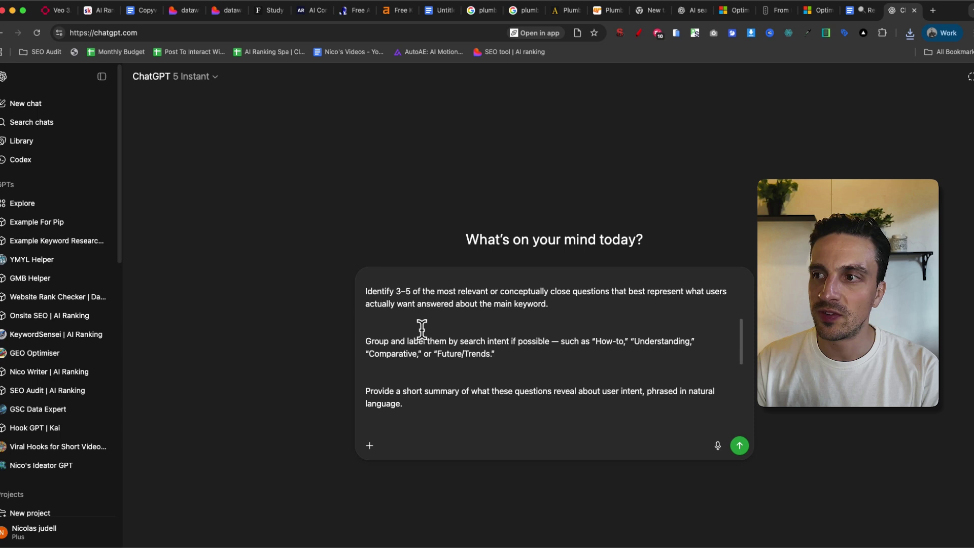
scroll(464, 343, "up", 5)
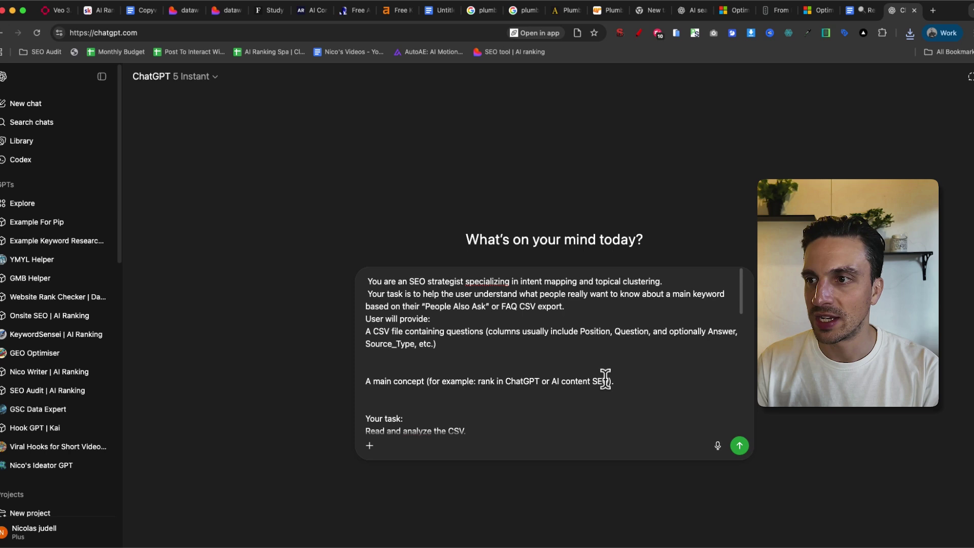
Attach the downloaded PAA tree PNG from Chrome's downloads to the message
left_click(909, 33)
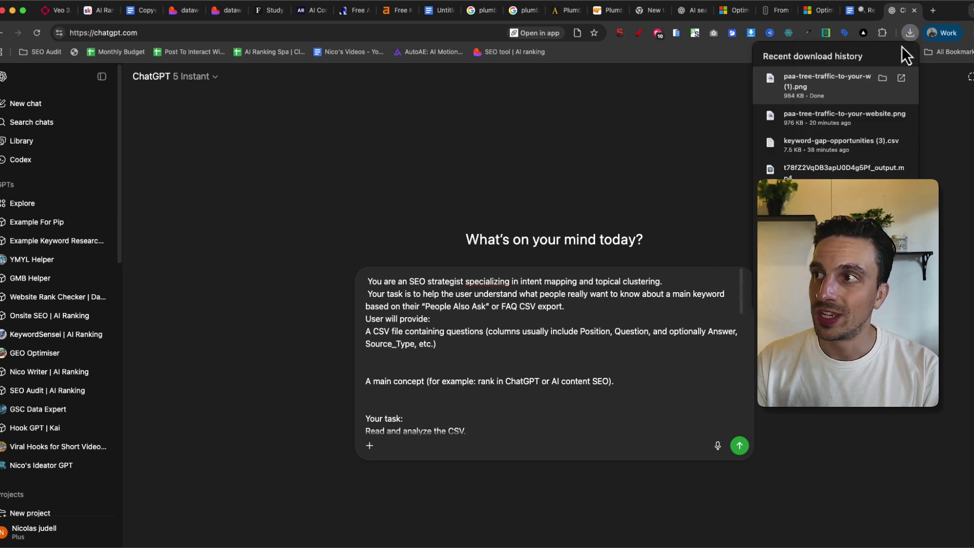
left_click_drag(770, 143, 570, 393)
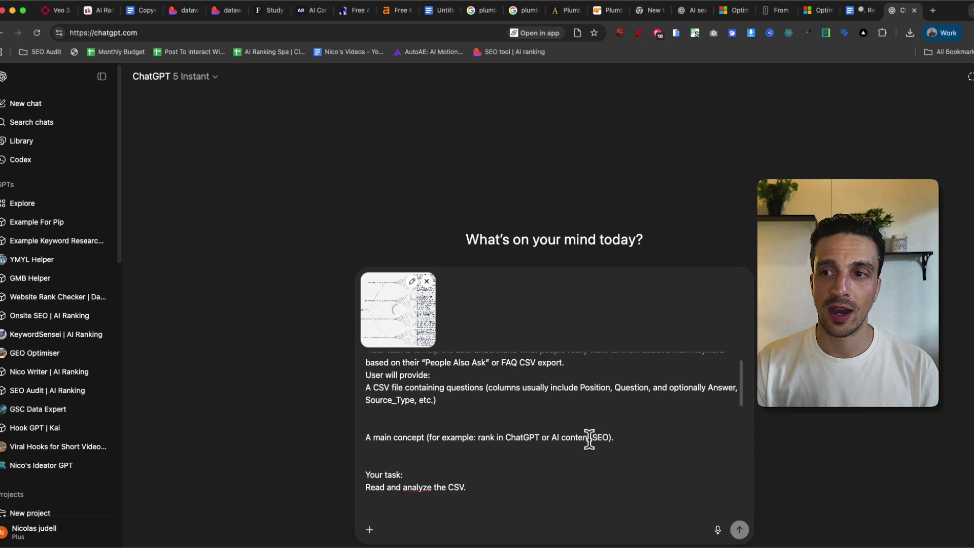
scroll(674, 471, "down", 3)
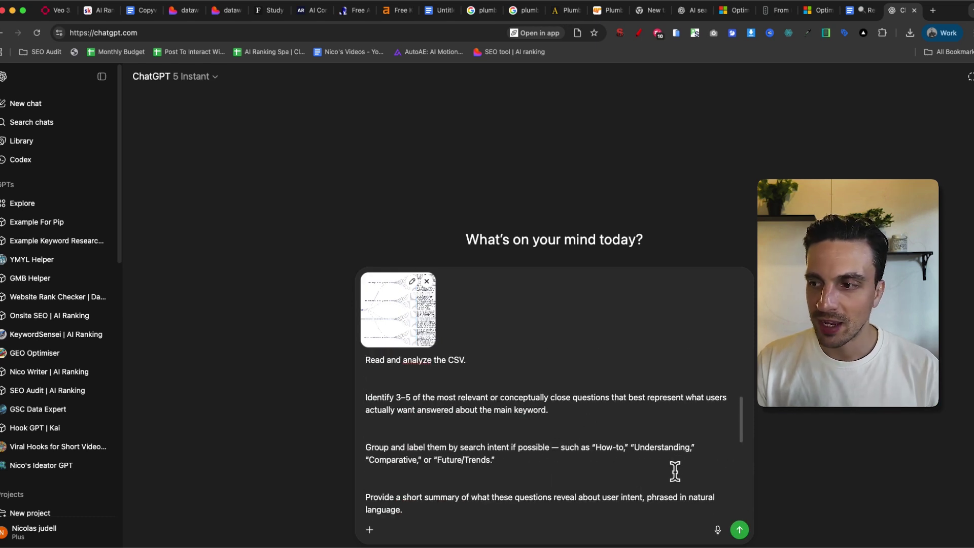
Send the prompt with the image and review the reply's Closest Related Questions
left_click(739, 530)
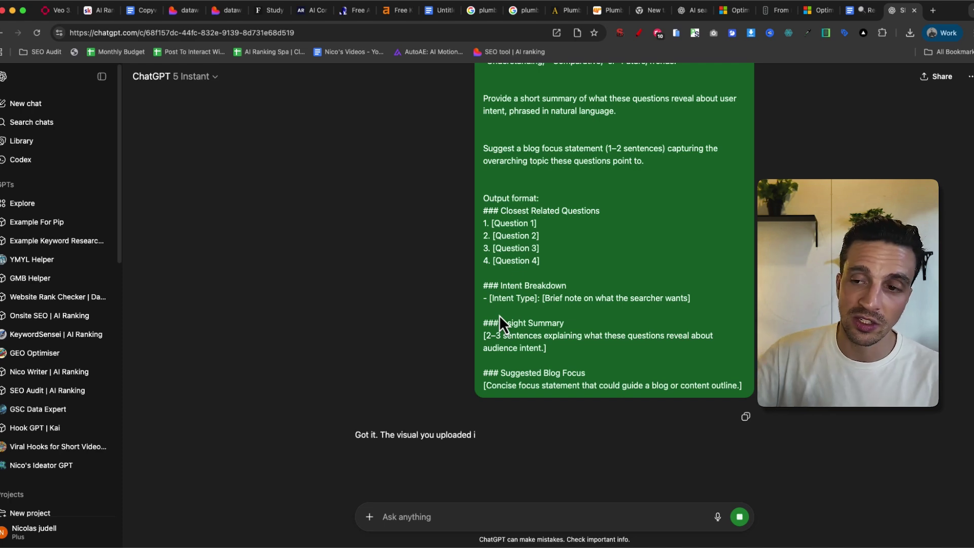
scroll(499, 314, "down", 5)
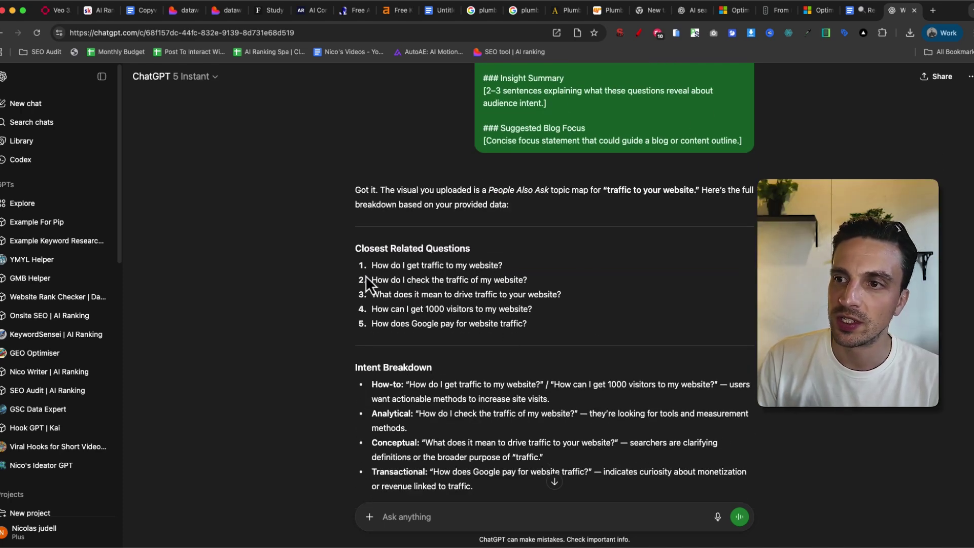
left_click_drag(377, 263, 520, 261)
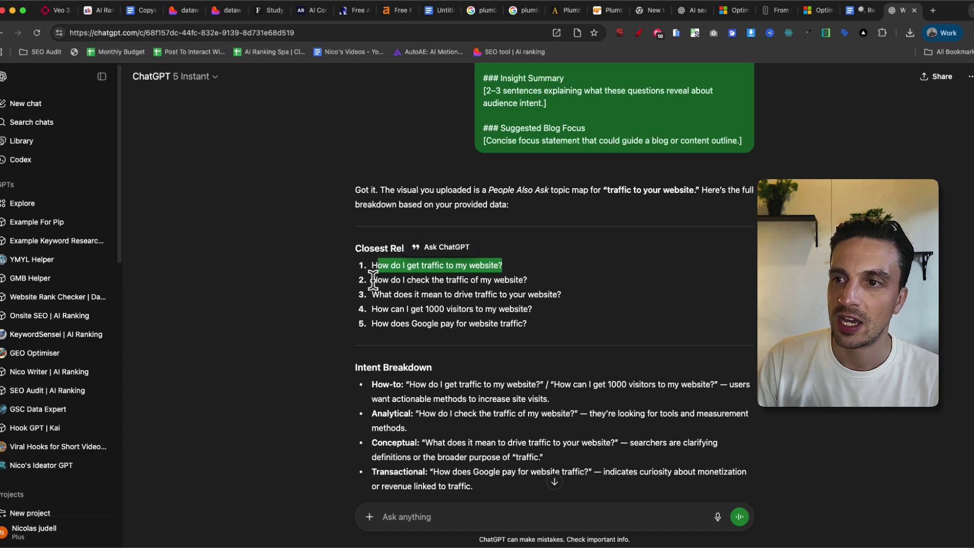
left_click_drag(373, 279, 611, 282)
scroll(610, 282, "down", 5)
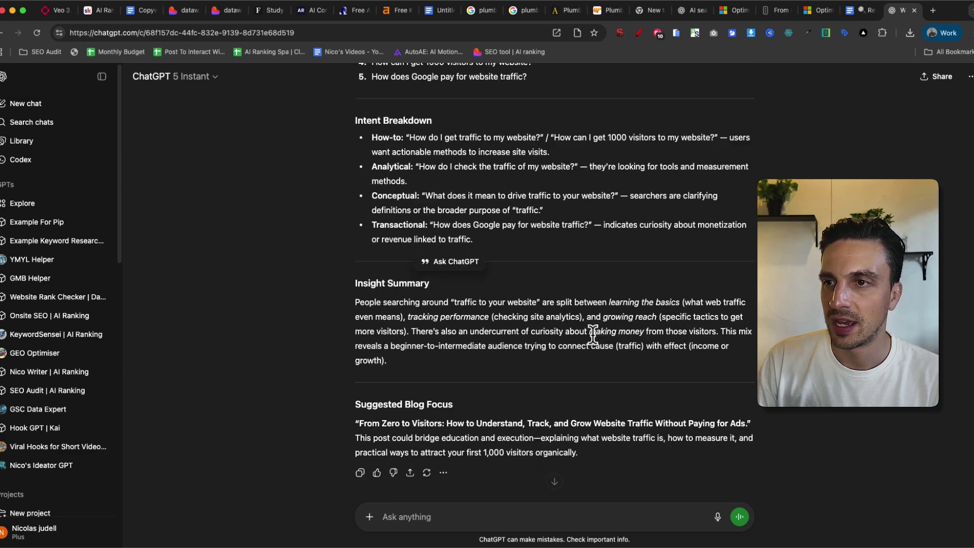
scroll(573, 315, "up", 3)
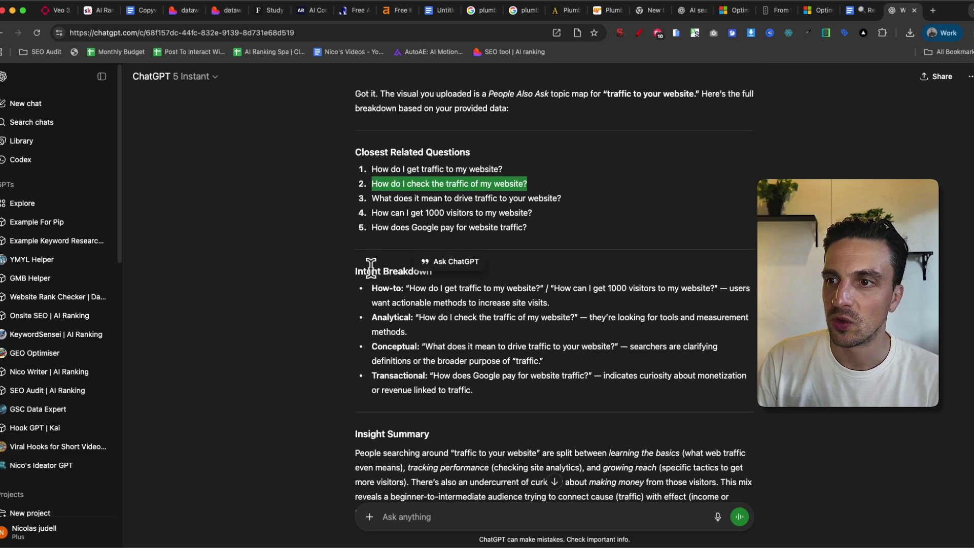
Highlight the questions cited in the Intent Breakdown and Insight Summary, then select question 2
left_click_drag(415, 287, 543, 288)
left_click_drag(436, 317, 572, 317)
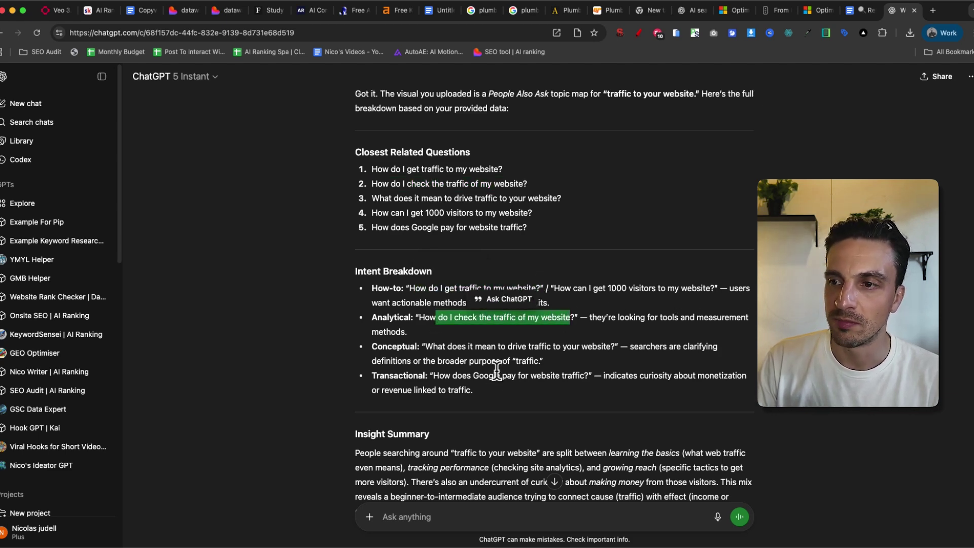
scroll(497, 370, "down", 4)
left_click(355, 352)
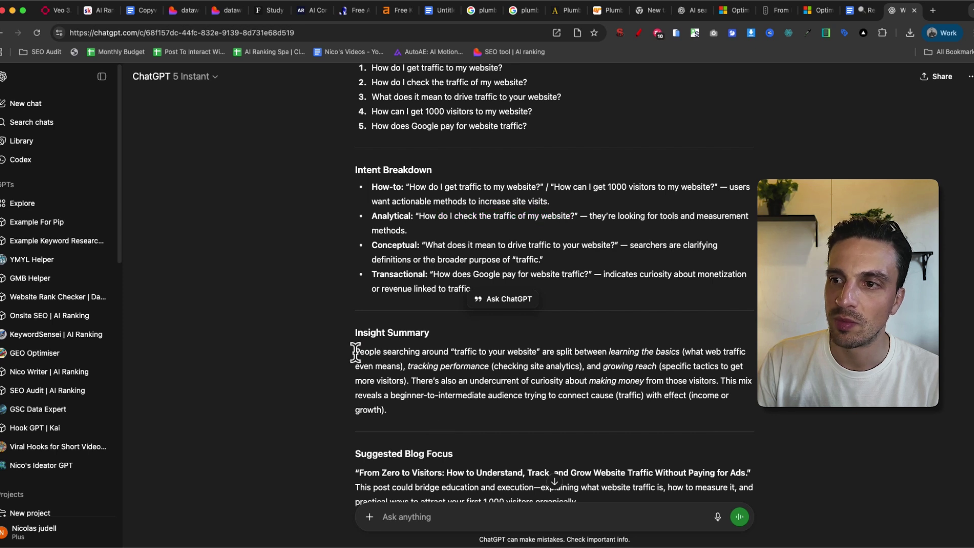
left_click_drag(355, 351, 445, 396)
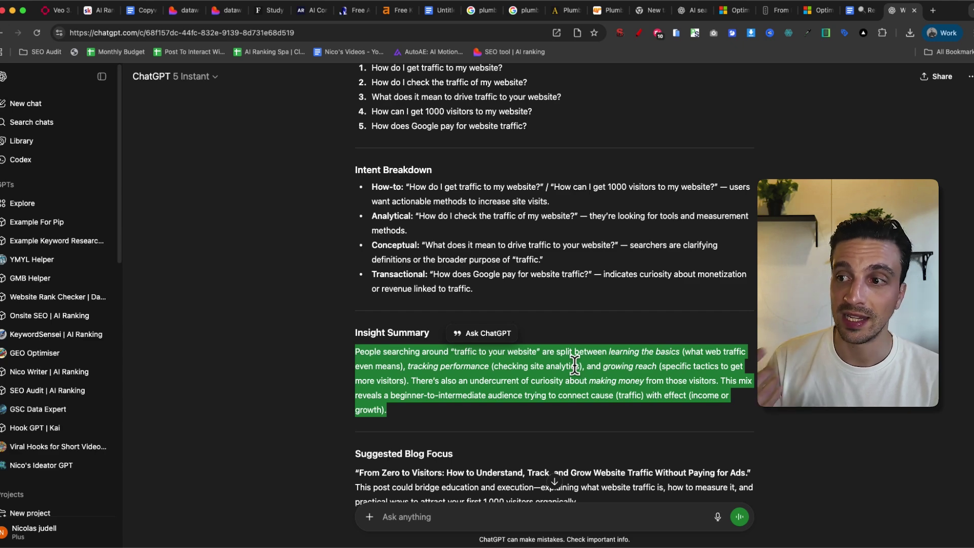
scroll(573, 364, "down", 3)
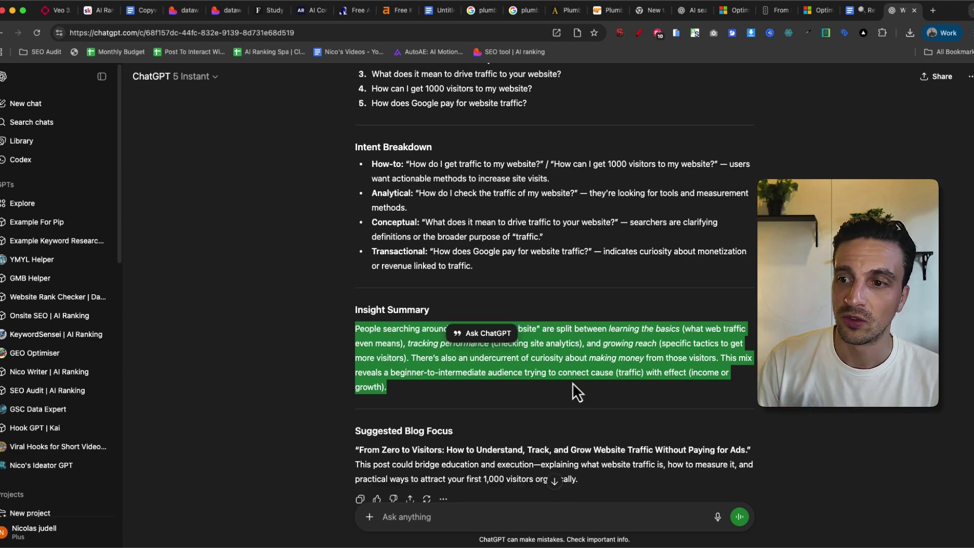
left_click_drag(351, 378, 715, 375)
scroll(628, 375, "up", 5)
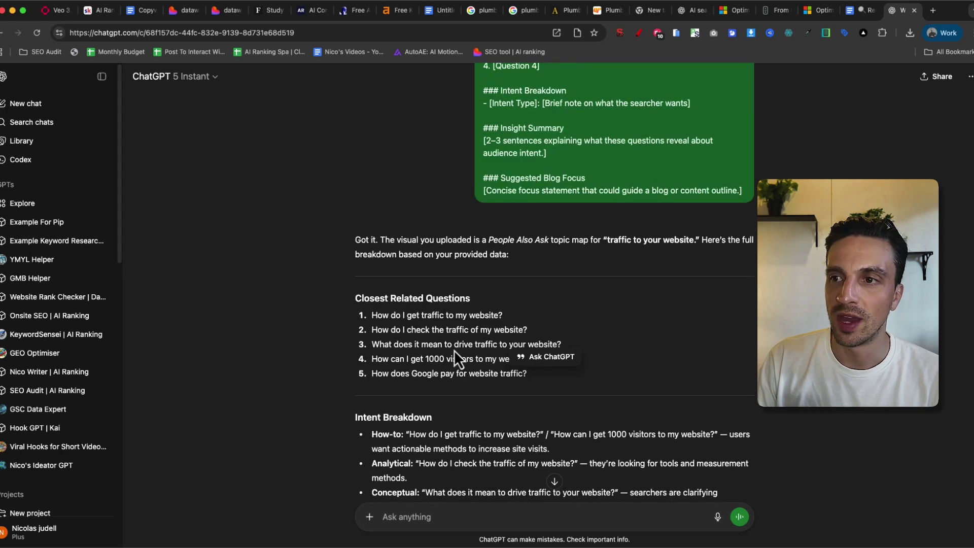
left_click_drag(366, 329, 555, 331)
Quote 'How do I check the traffic of my website?' and send 'Can we use this as the main concept instead?'
left_click(453, 311)
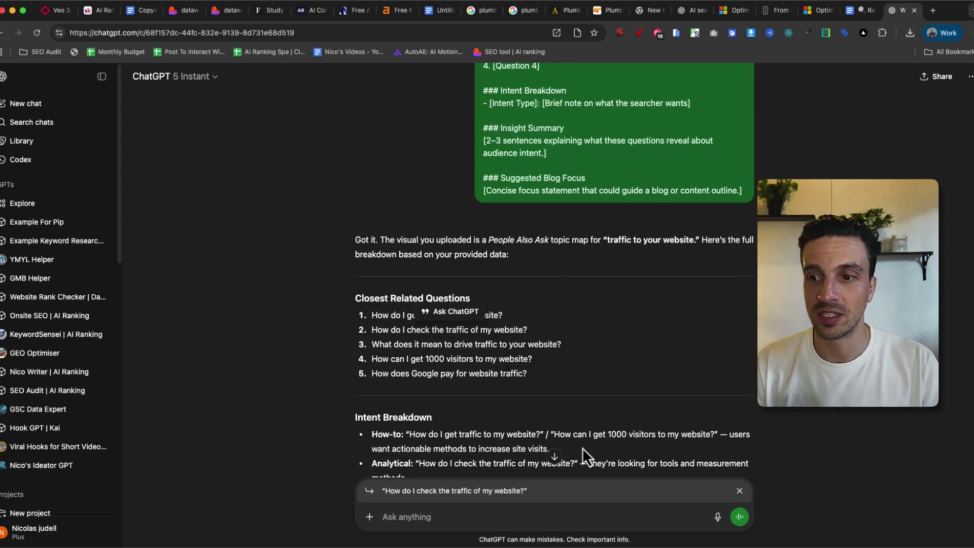
key("alt+space")
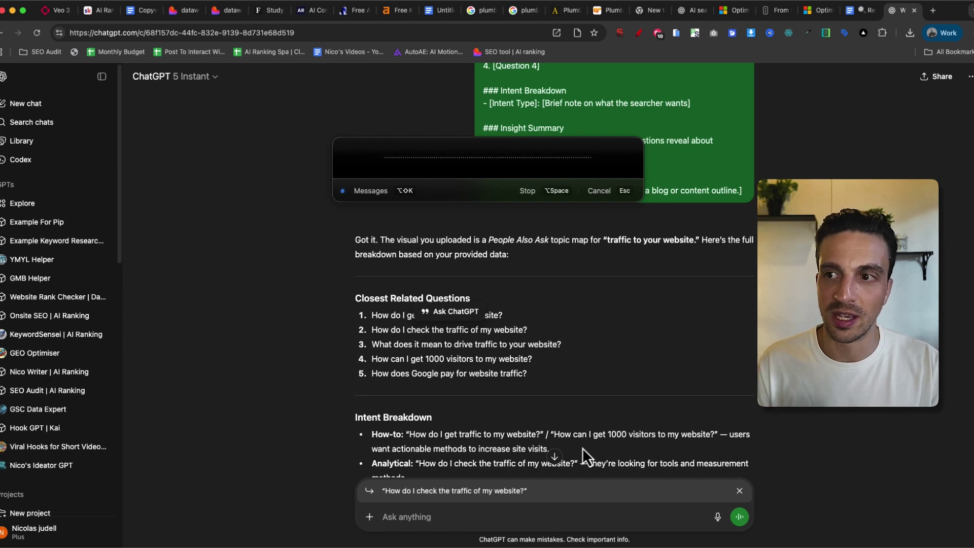
key("alt+space")
key("Return")
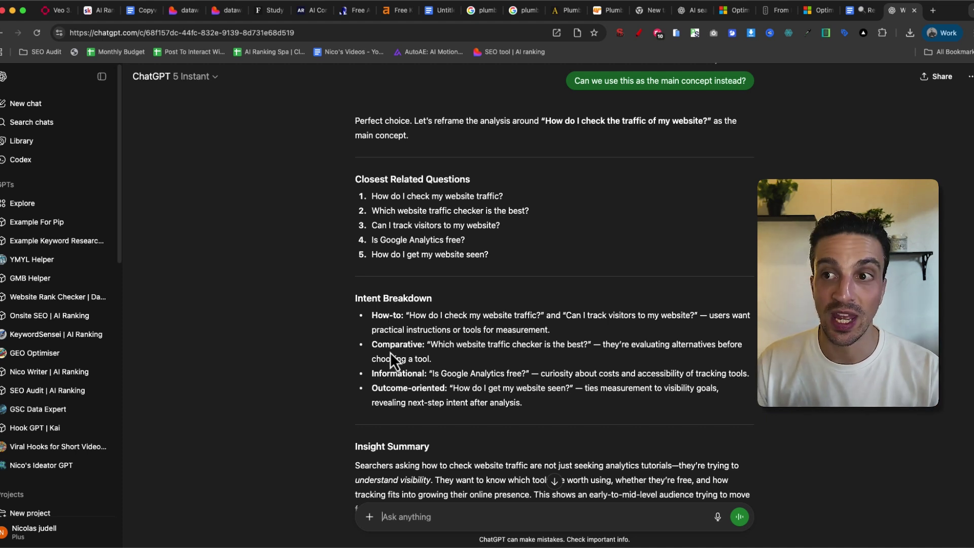
scroll(414, 293, "down", 1)
scroll(414, 293, "down", 5)
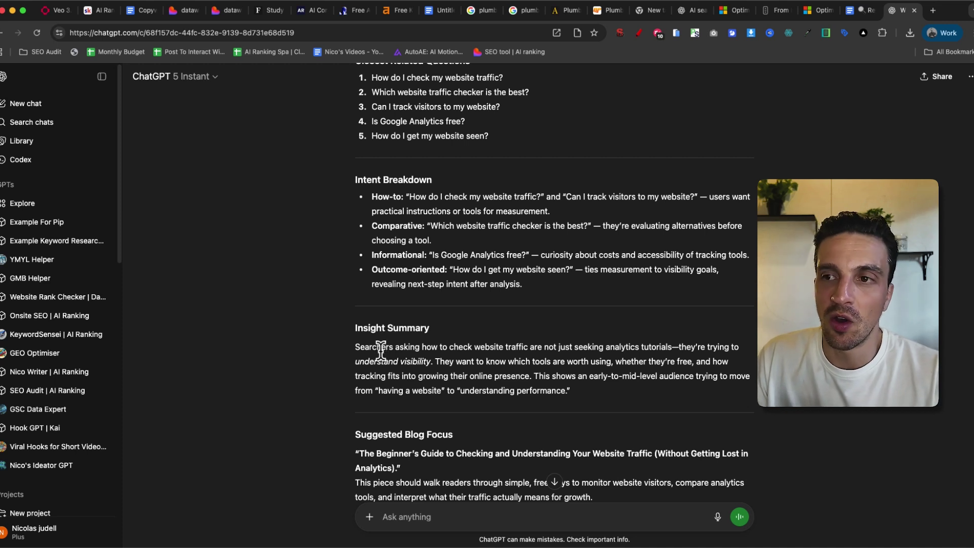
scroll(326, 365, "down", 2)
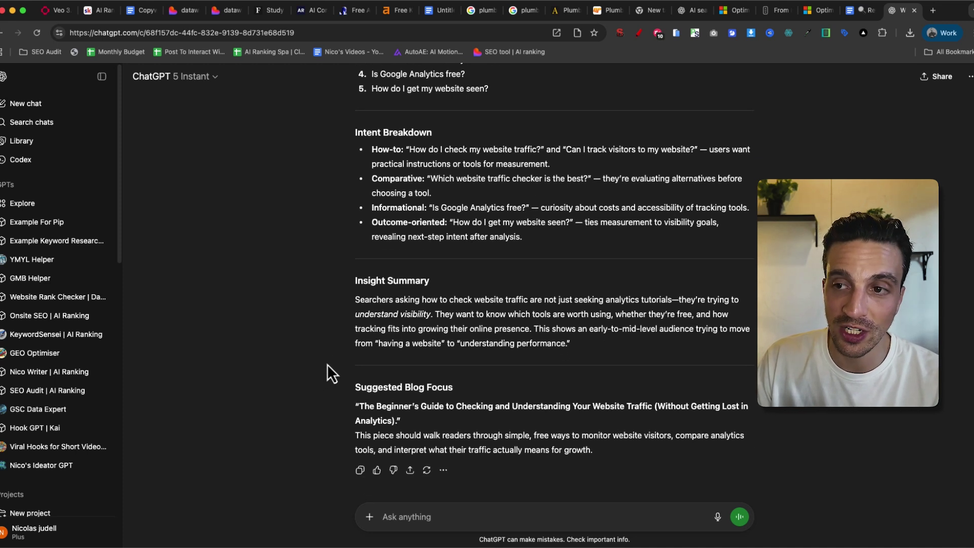
left_click_drag(355, 298, 592, 345)
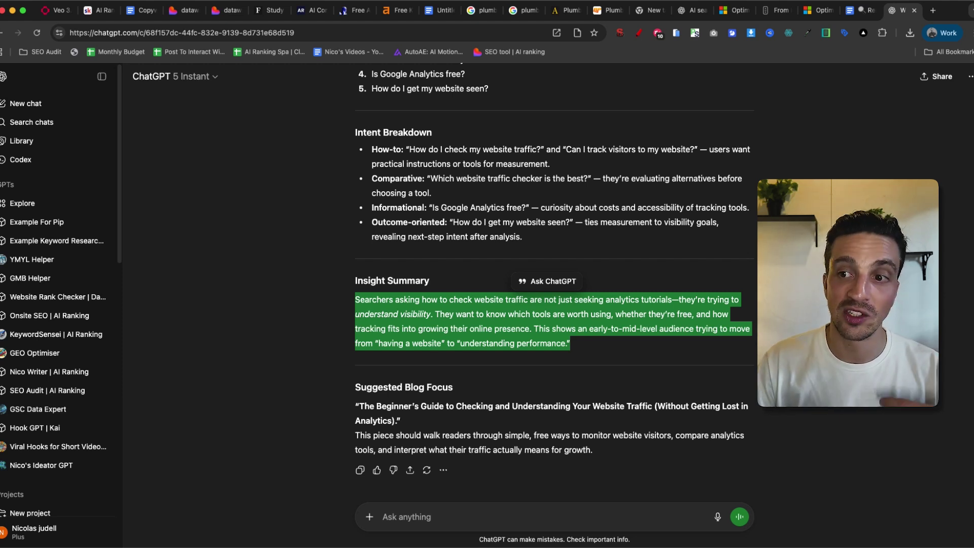
scroll(572, 417, "down", 1)
left_click(572, 417)
scroll(395, 391, "down", 1)
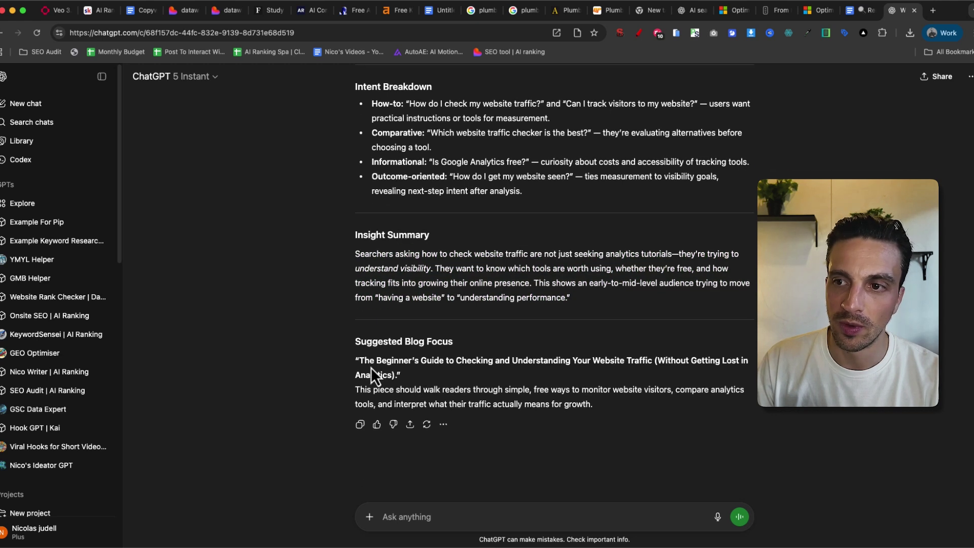
left_click_drag(360, 361, 391, 377)
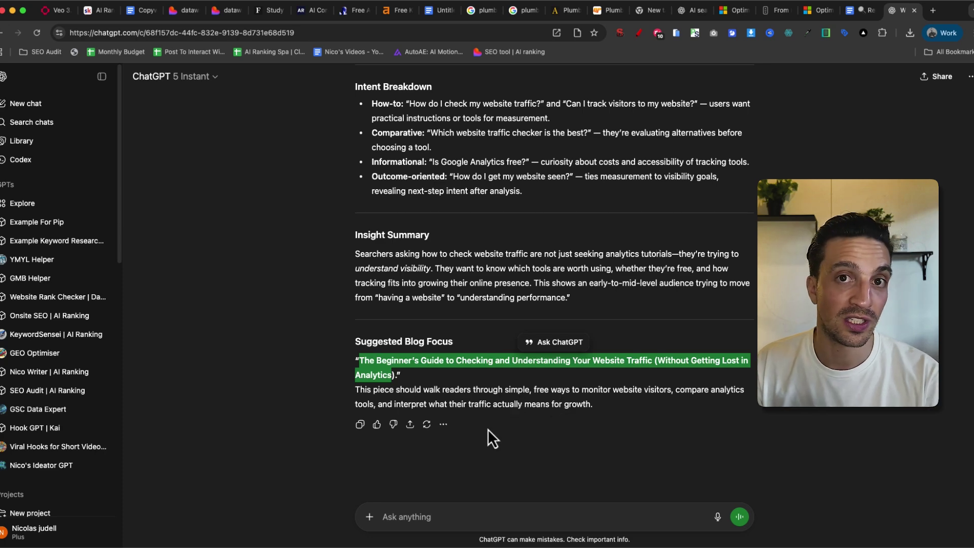
scroll(464, 394, "up", 4)
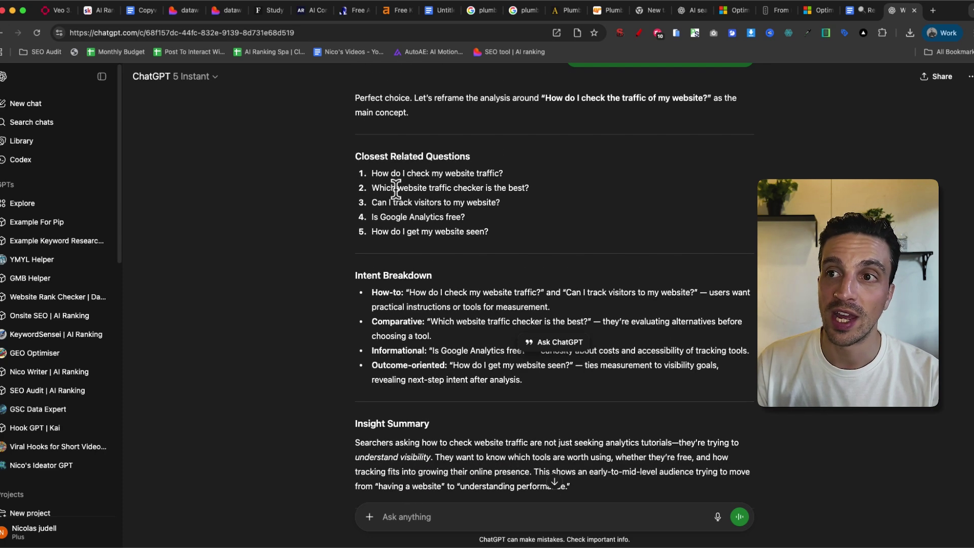
left_click_drag(363, 170, 502, 236)
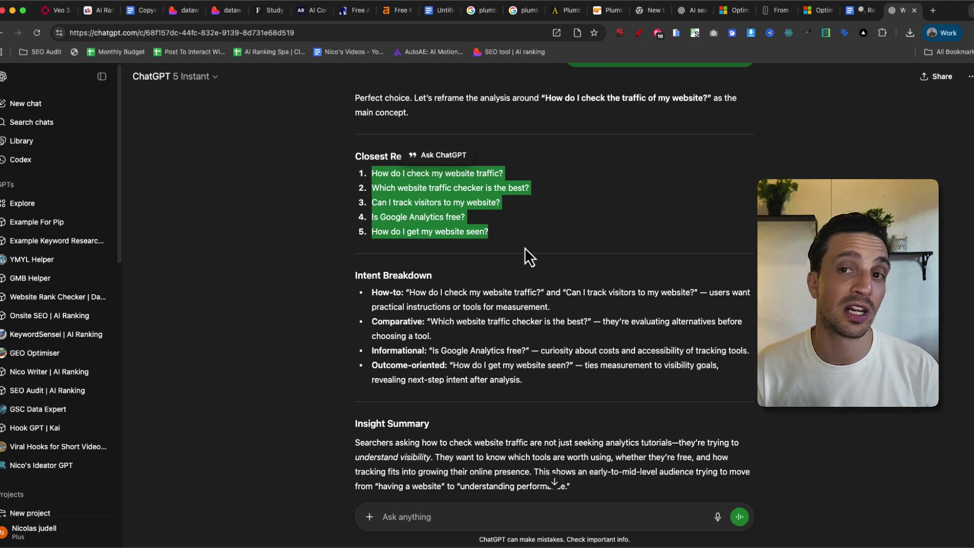
left_click(524, 248)
scroll(520, 272, "up", 2)
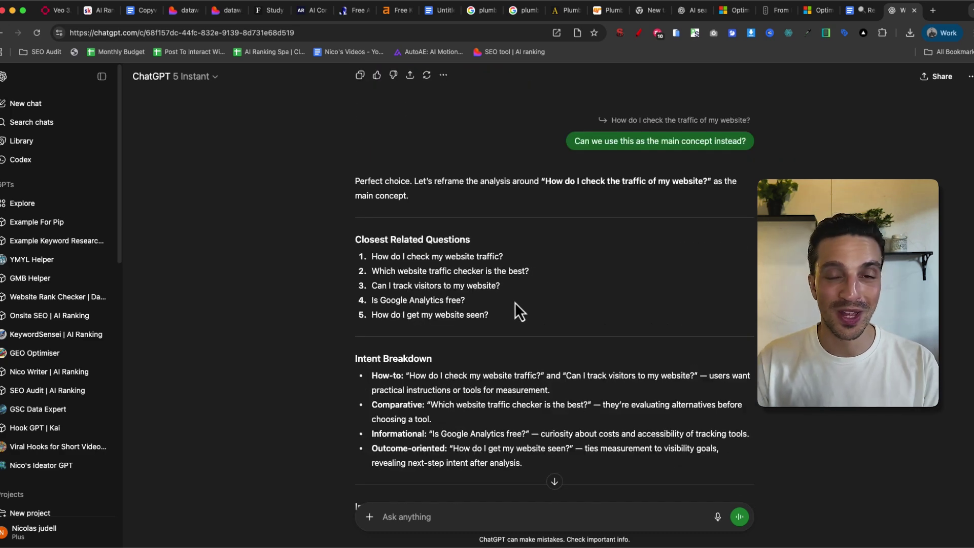
scroll(517, 327, "down", 5)
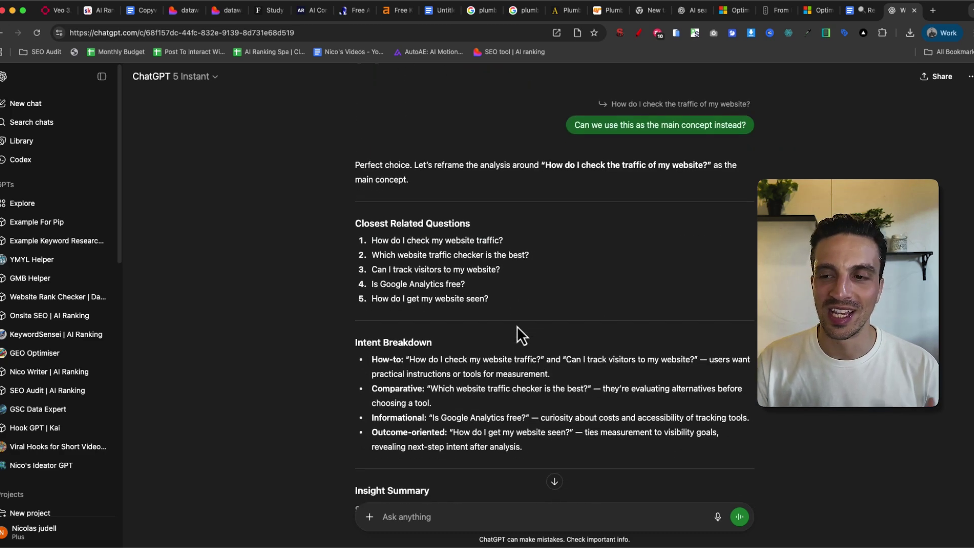